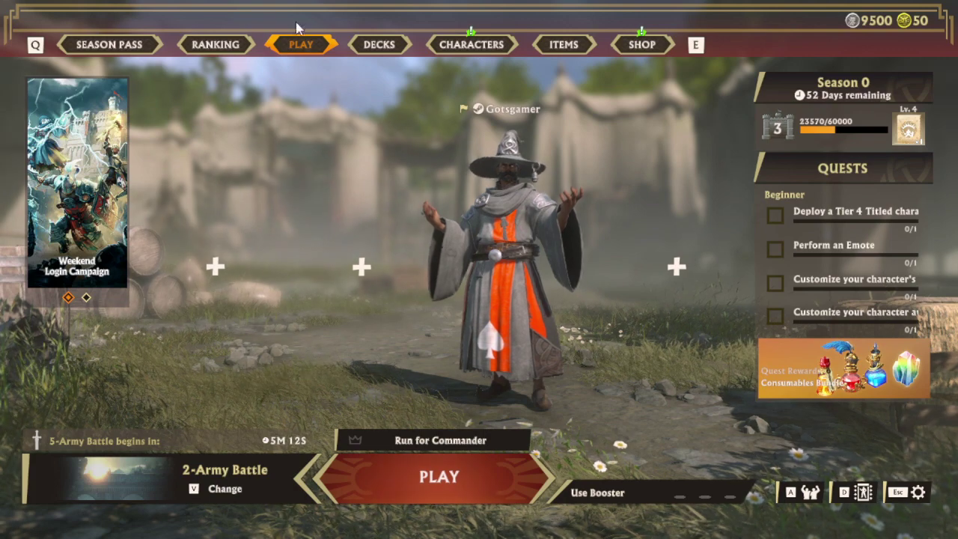
# Step: From the Characters roster, skip the Squire and open a Warrior's Basic Equipment gauntlet list
pyautogui.click(381, 47)
pyautogui.click(462, 44)
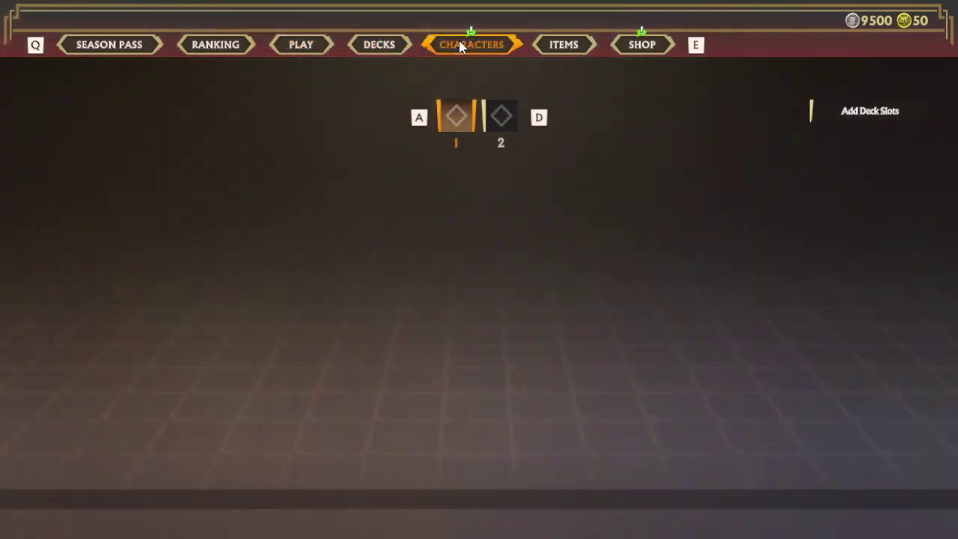
pyautogui.click(367, 322)
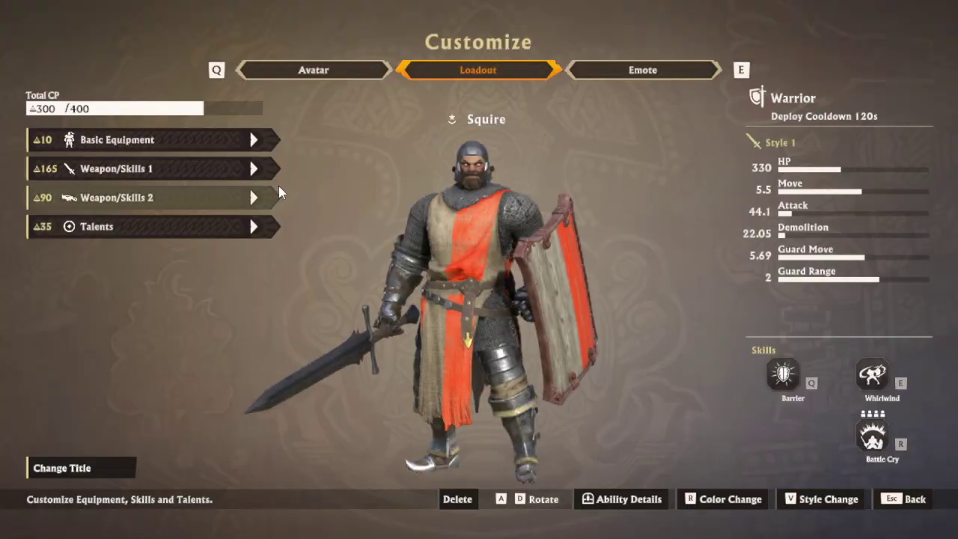
pyautogui.press('Escape')
pyautogui.click(509, 315)
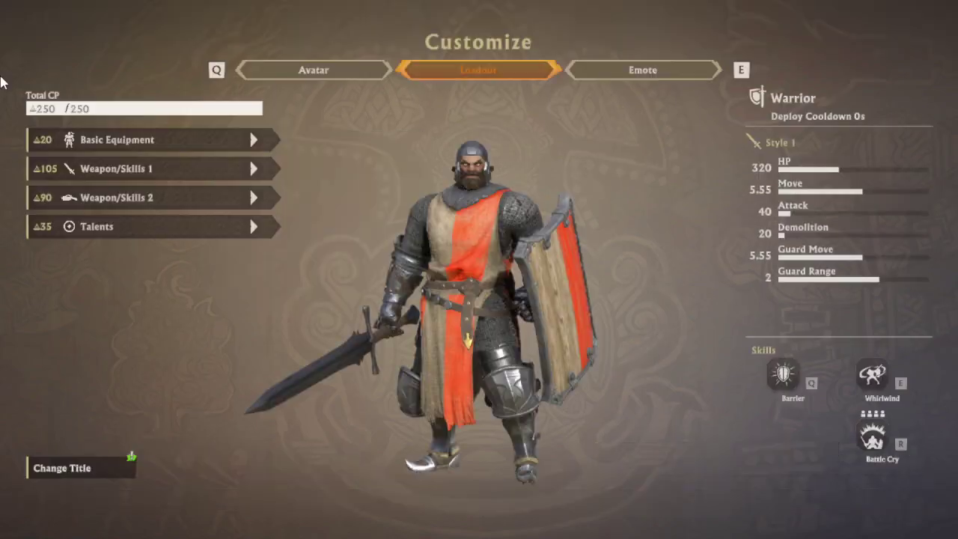
pyautogui.click(153, 139)
pyautogui.click(133, 258)
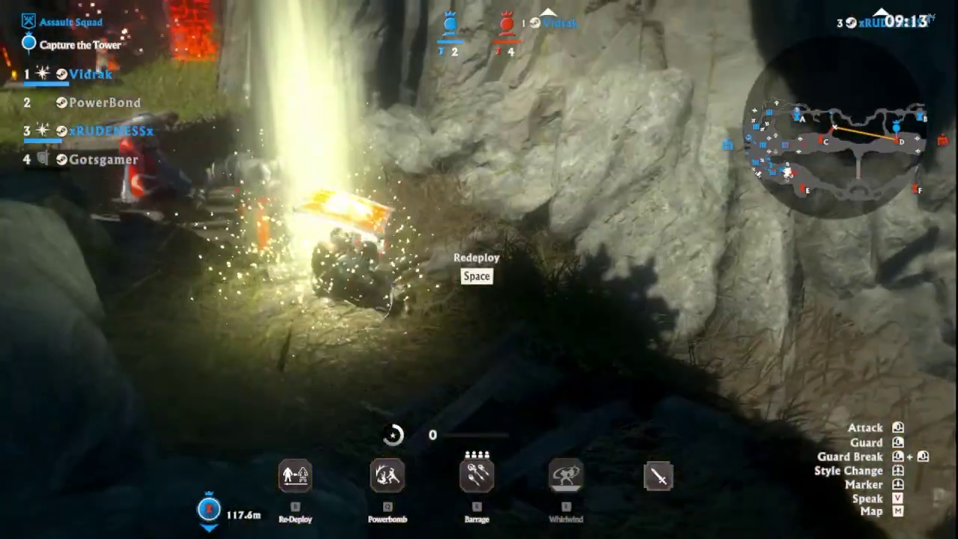
# Step: After being defeated, bring up the respawn map to choose a deploy point
pyautogui.press('space')
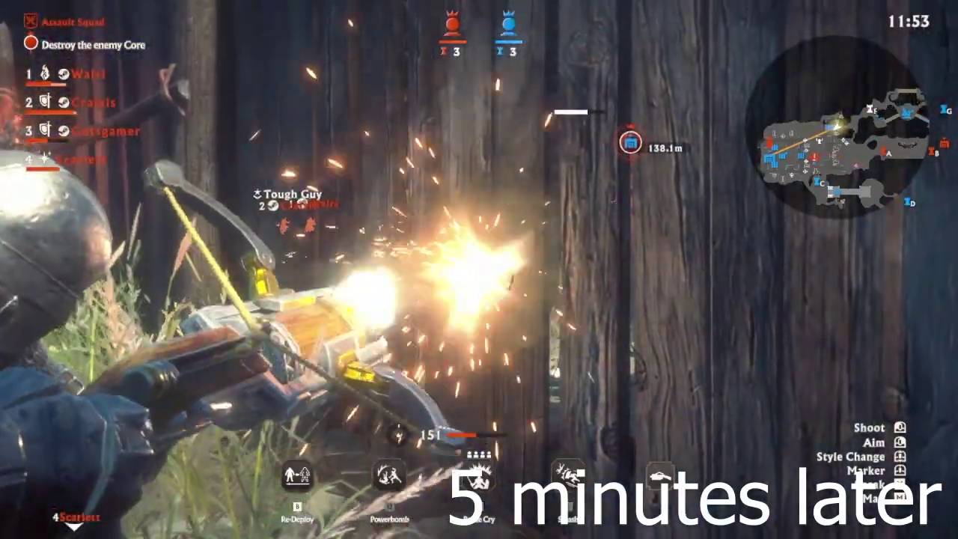
# Step: Switch from the siege crossbow to the sword-and-shield Warrior style with key 2
pyautogui.press('2')
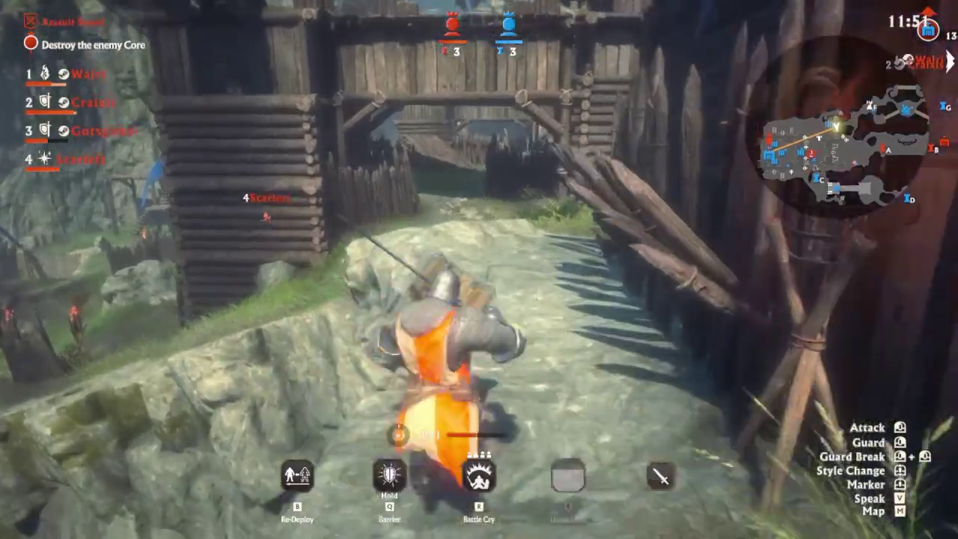